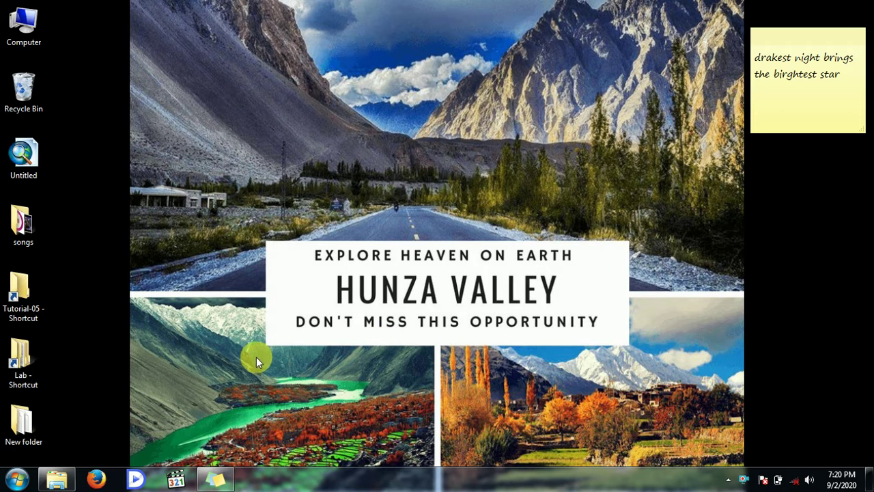
- Browse E:\softwares\GIS into the Exelis package's install folder and right-click IDL_ENVI53win64
click(61, 480)
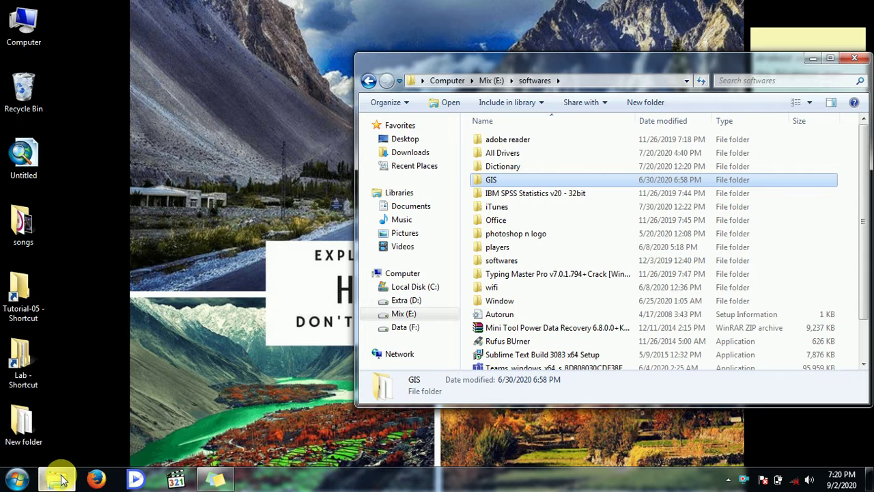
double_click(494, 181)
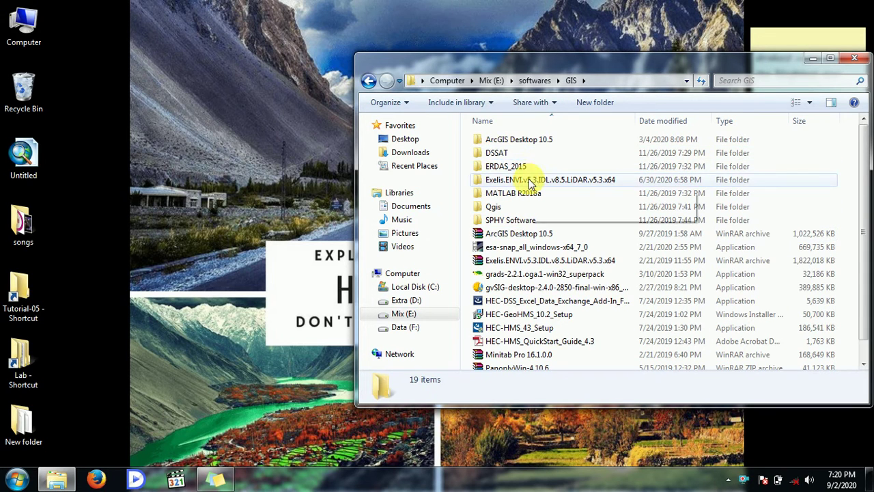
double_click(515, 181)
double_click(491, 141)
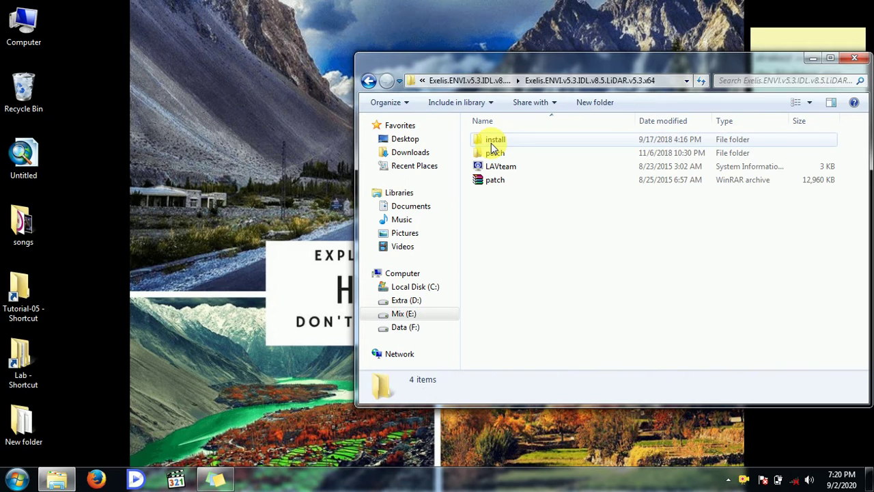
click(495, 143)
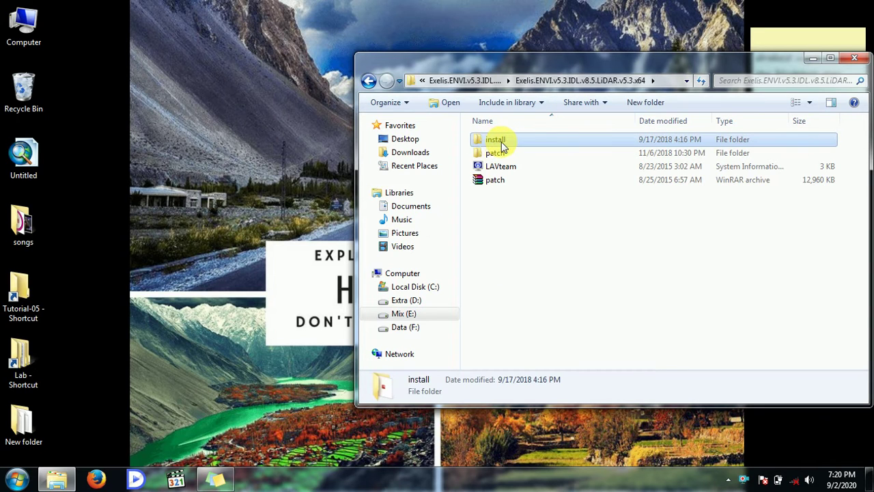
double_click(501, 142)
click(502, 145)
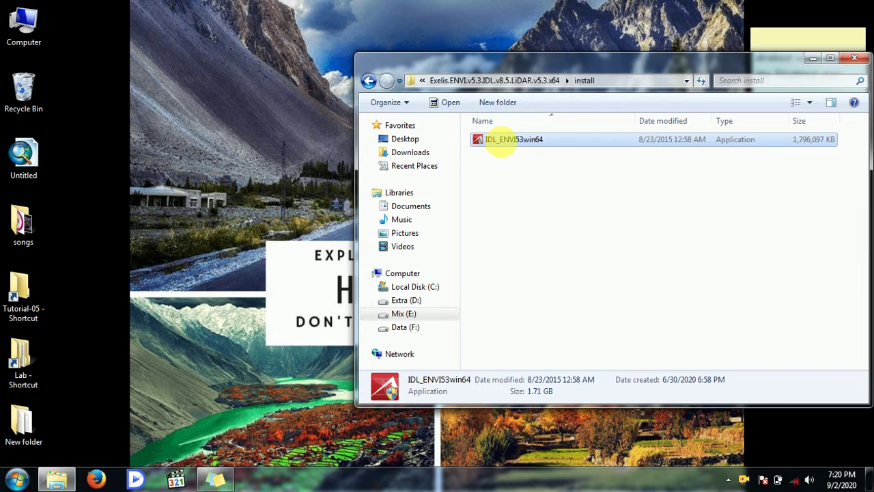
right_click(501, 141)
- Run the IDL_ENVI53win64 installer from its context menu
click(539, 151)
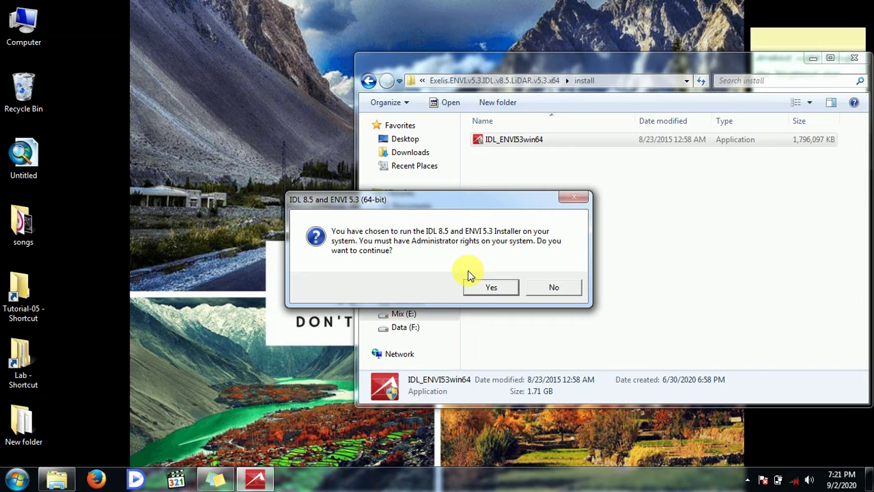
- Confirm running the IDL 8.5 and ENVI 5.3 installer with administrator rights
click(488, 287)
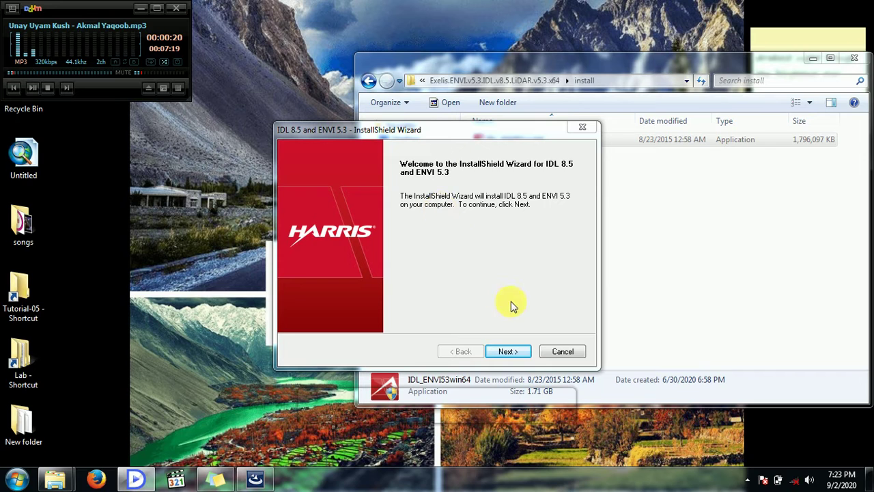
- Get past the welcome page and accept the IDL/ENVI license agreement
click(506, 352)
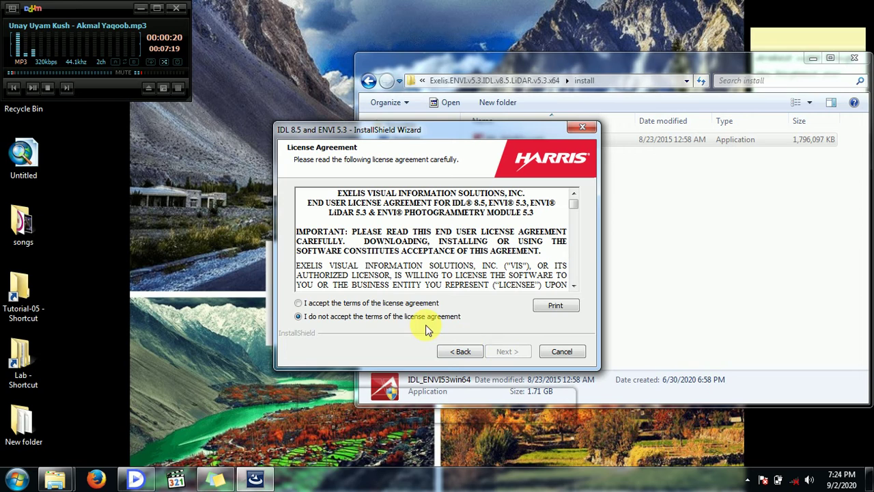
click(406, 304)
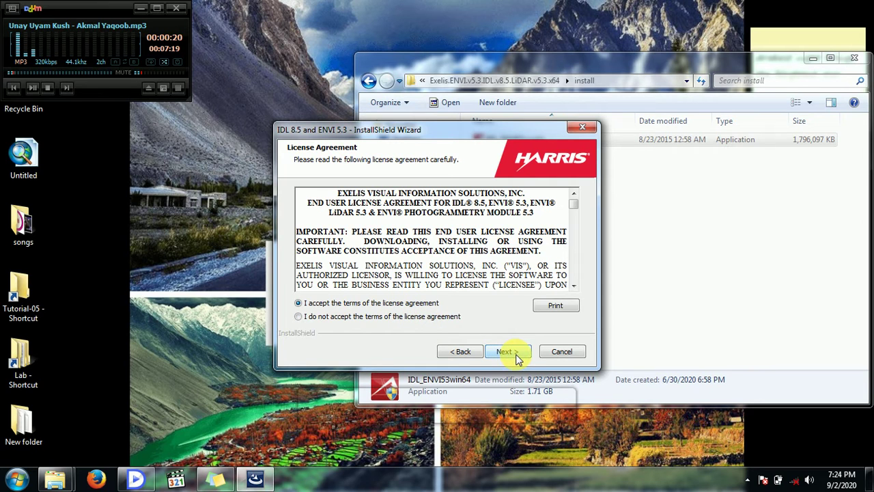
click(506, 351)
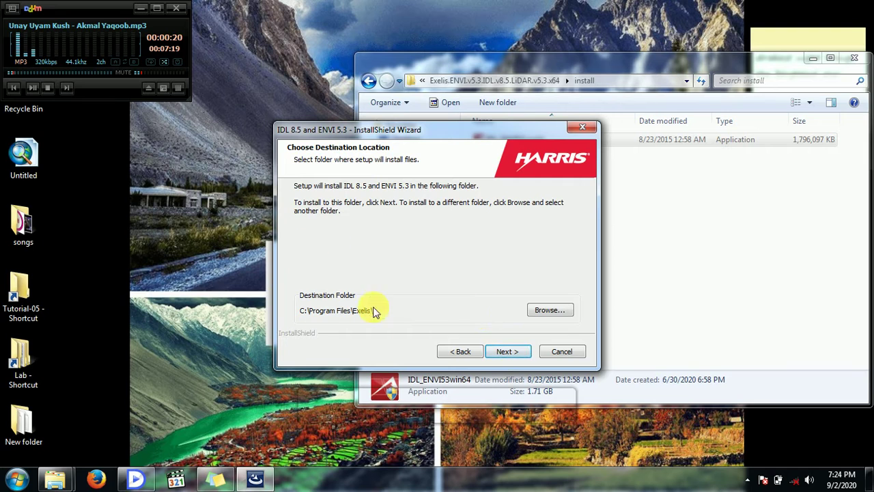
- Keep the default C:\Program Files\Exelis destination, with IDL and ENVI both selected
click(549, 311)
drag(526, 247, 523, 286)
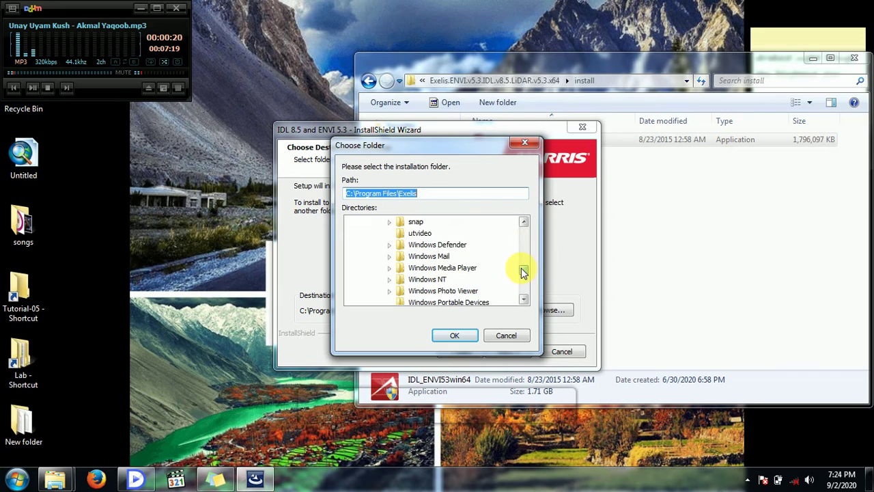
click(515, 336)
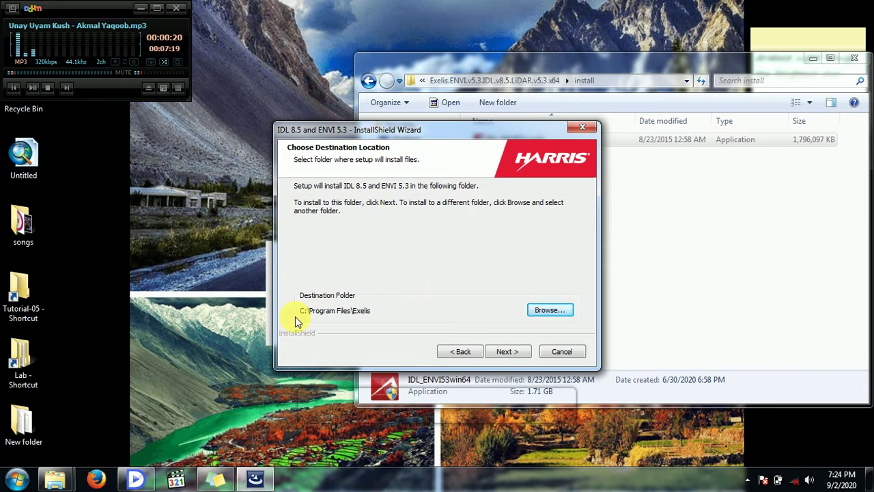
click(502, 352)
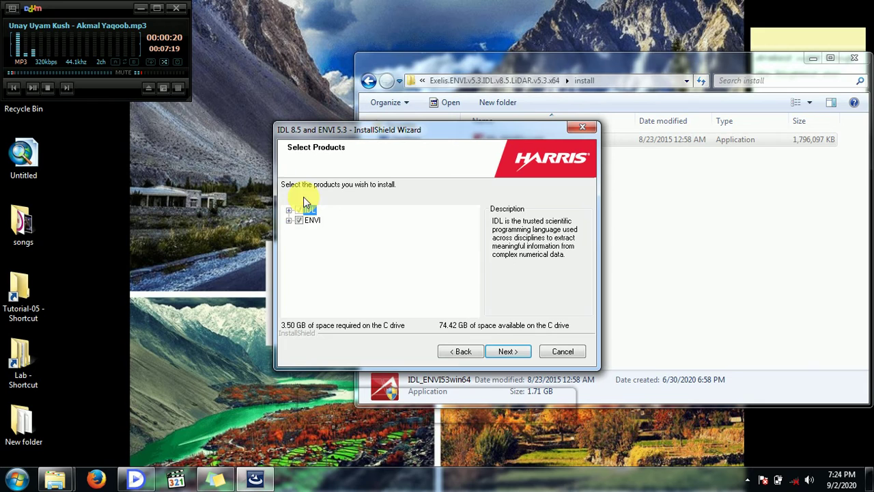
click(503, 350)
- Start installing IDL and ENVI, resuming music in the media player while files copy
click(508, 352)
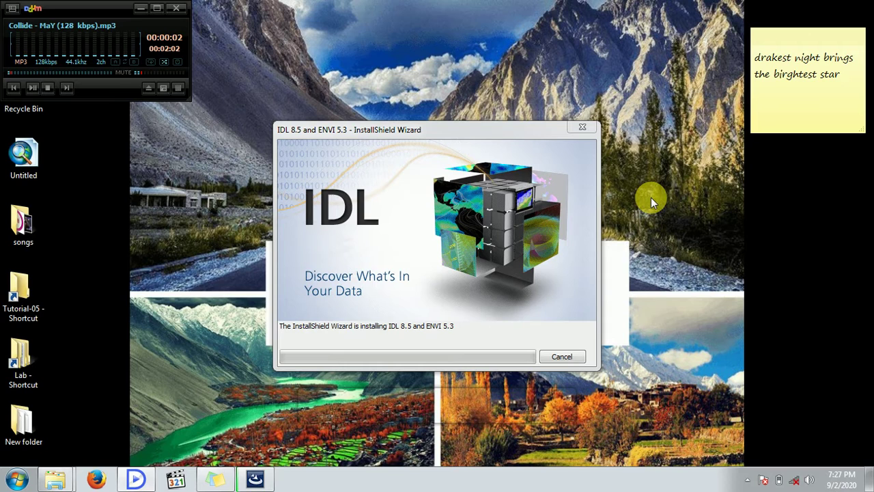
click(44, 53)
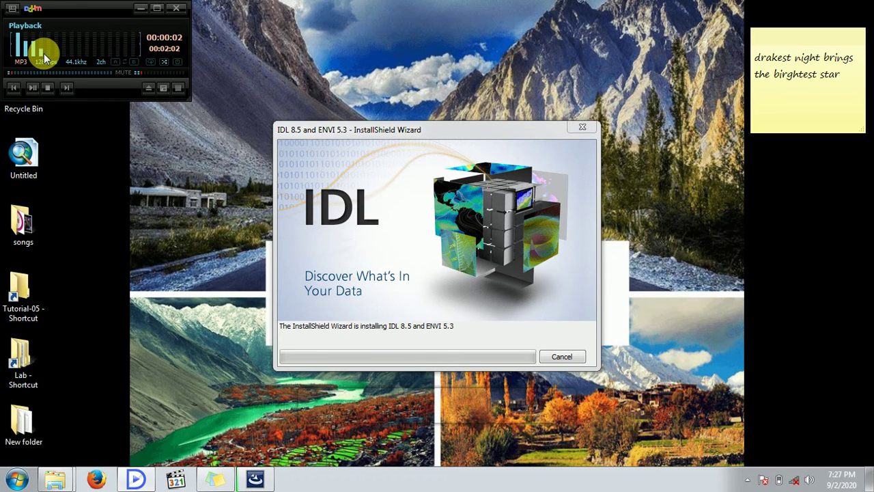
scroll(44, 53, down, 2)
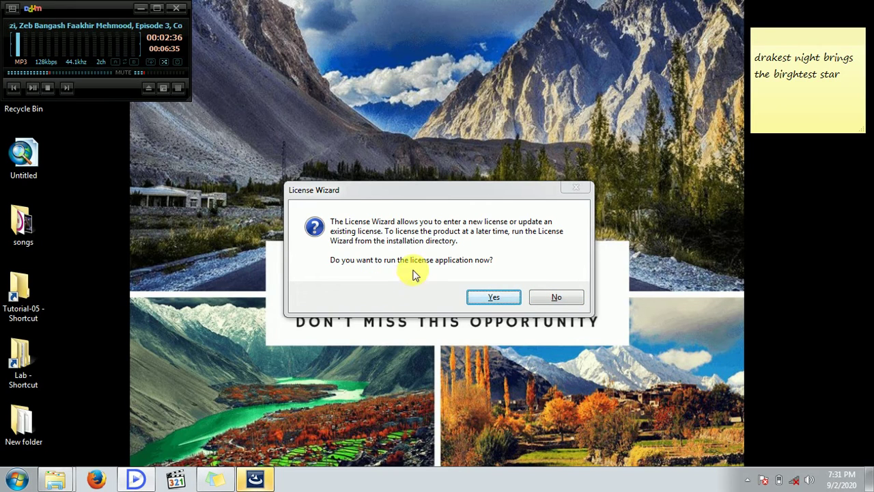
- Decline the License Wizard, choose to restart later, and finish the setup
click(551, 298)
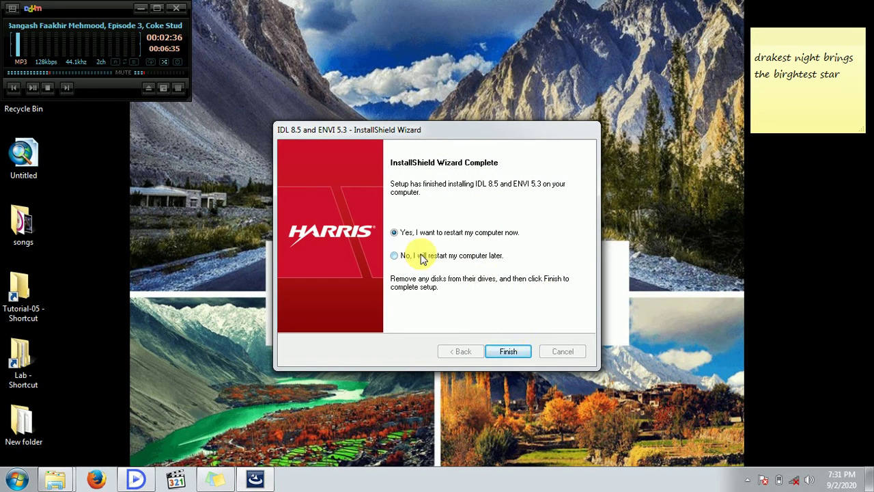
click(420, 256)
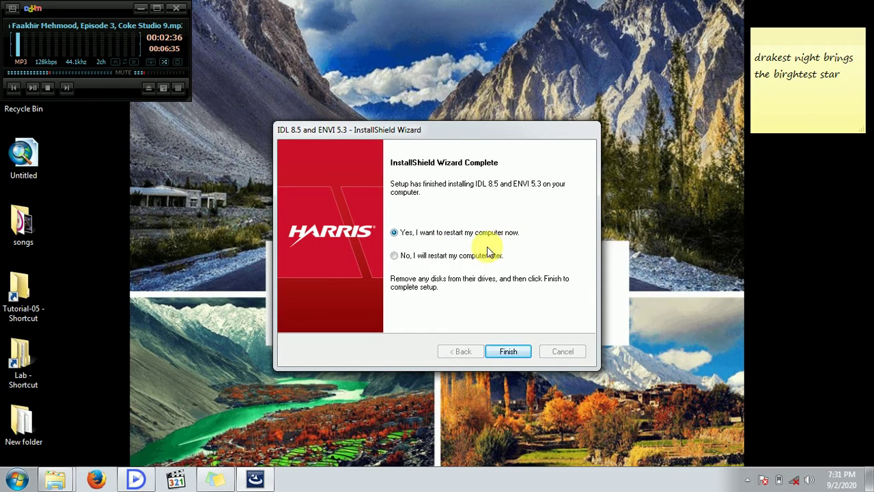
click(471, 257)
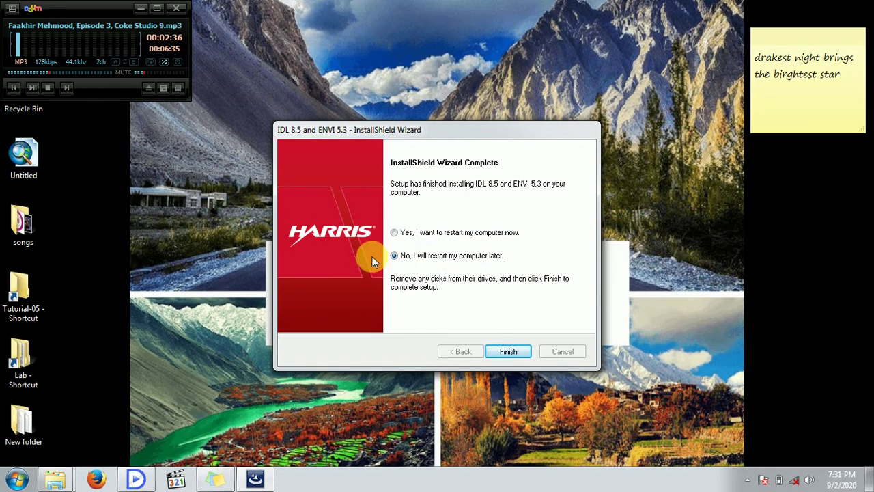
click(509, 352)
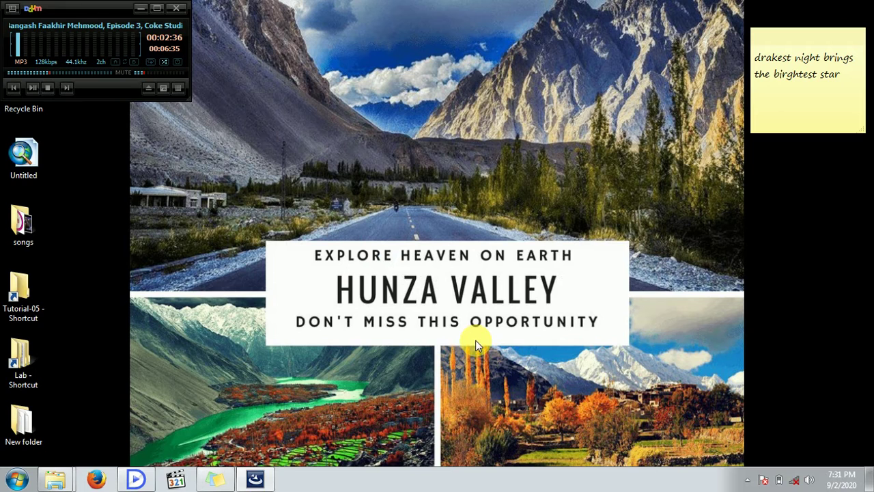
- Return to the Exelis package folder, open its patch folder and select license.lic
click(137, 9)
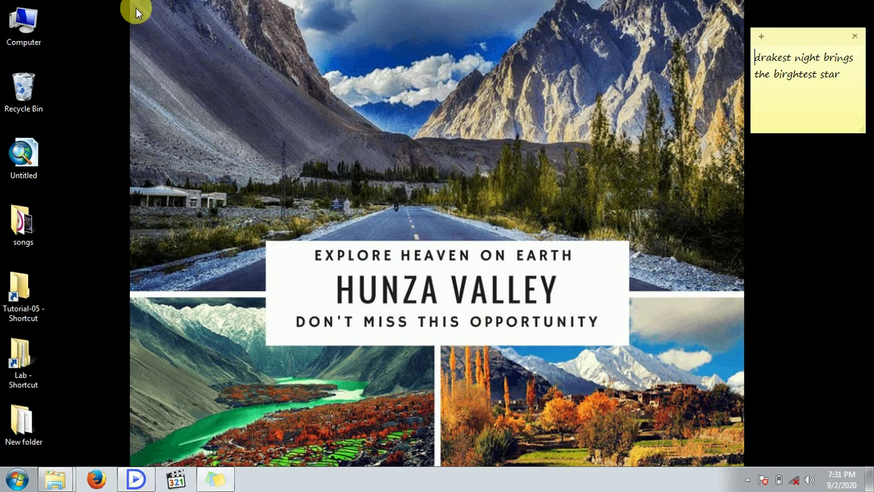
mouse_move(54, 478)
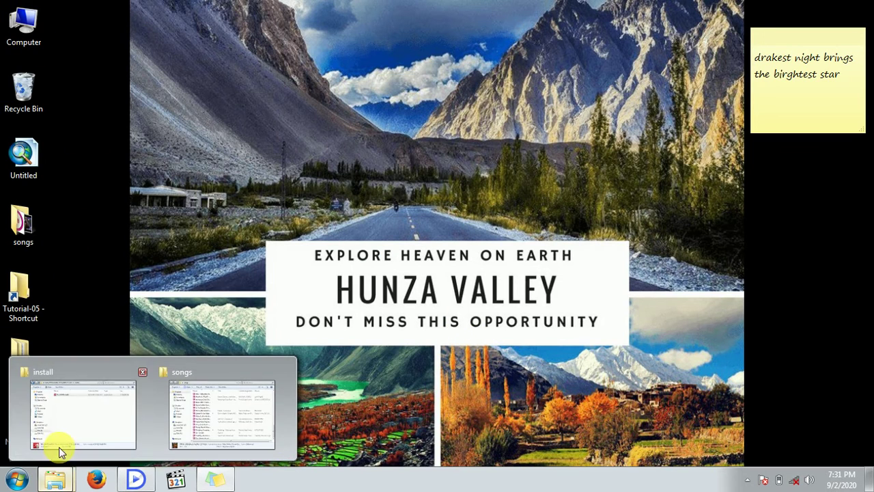
click(77, 409)
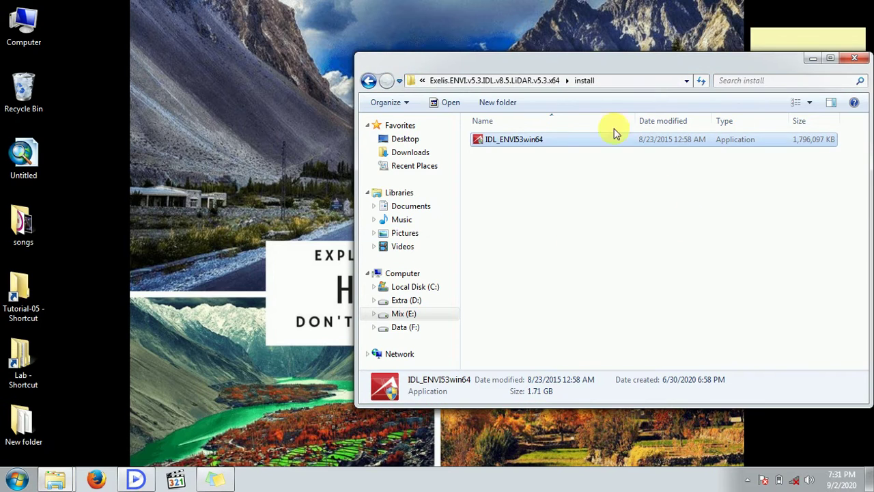
click(367, 81)
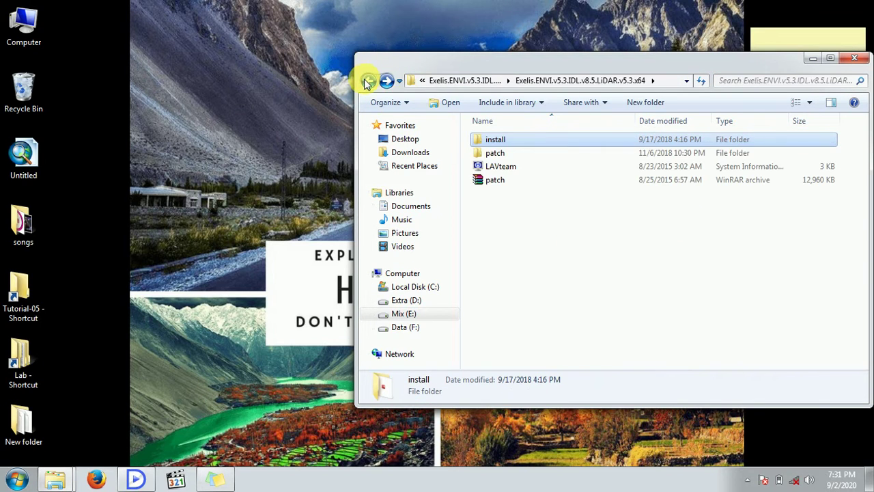
double_click(489, 153)
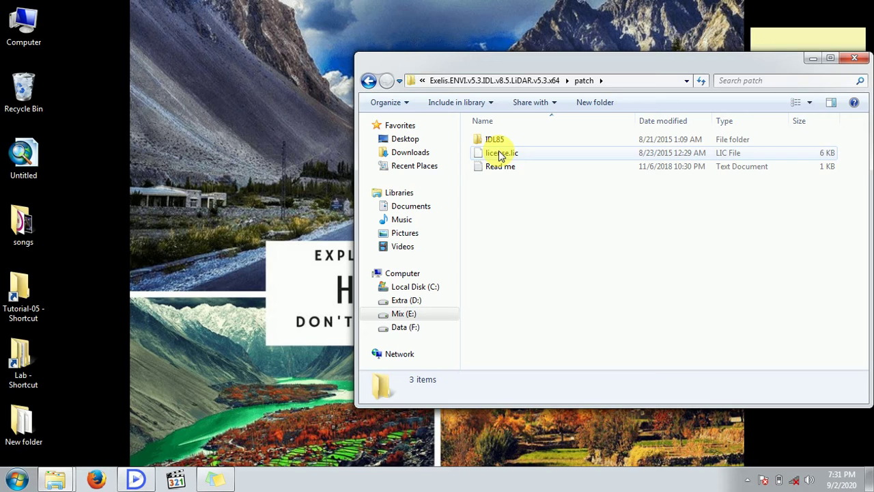
click(500, 154)
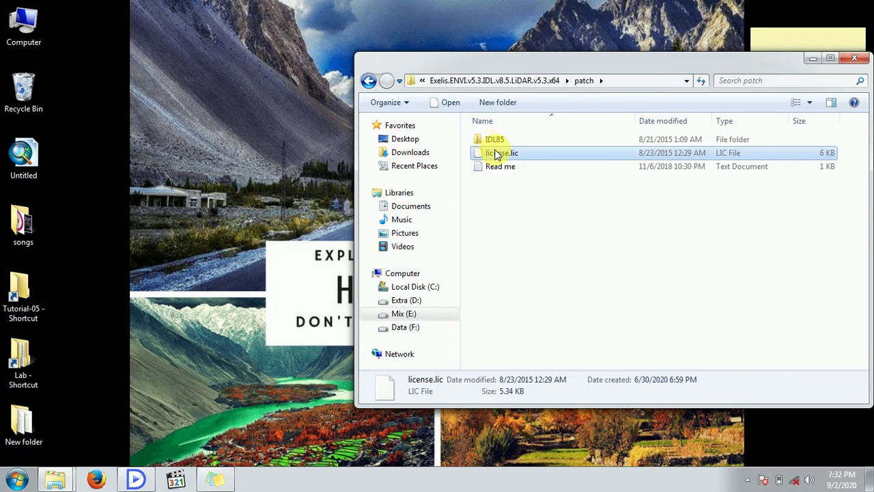
- Navigate to the installed C:\Program Files\Exelis\License folder
double_click(22, 24)
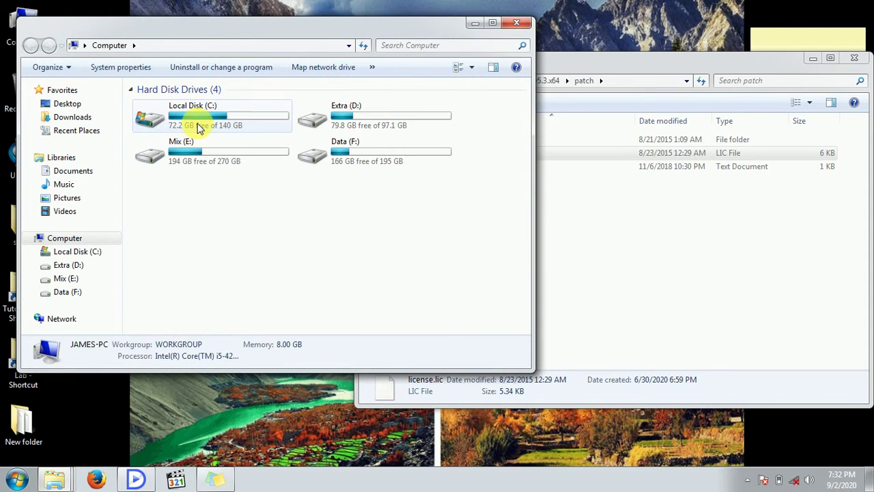
double_click(196, 122)
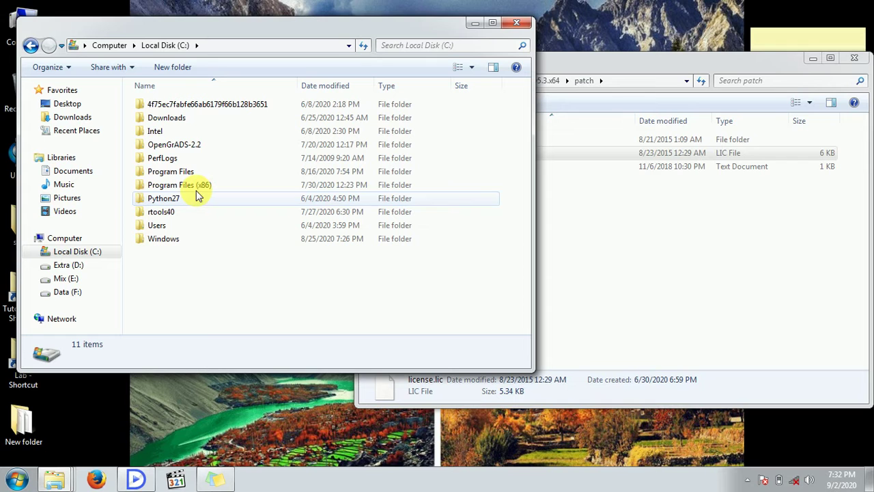
double_click(179, 188)
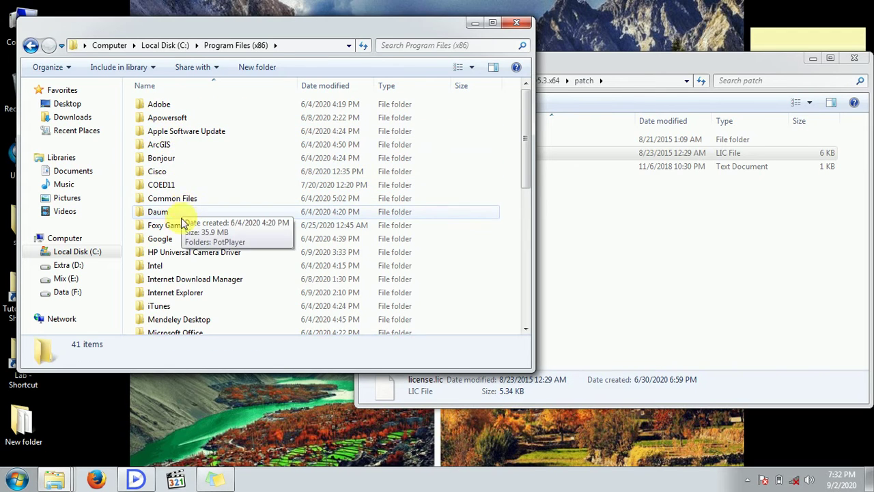
scroll(177, 232, down, 3)
scroll(174, 243, down, 4)
scroll(176, 258, down, 1)
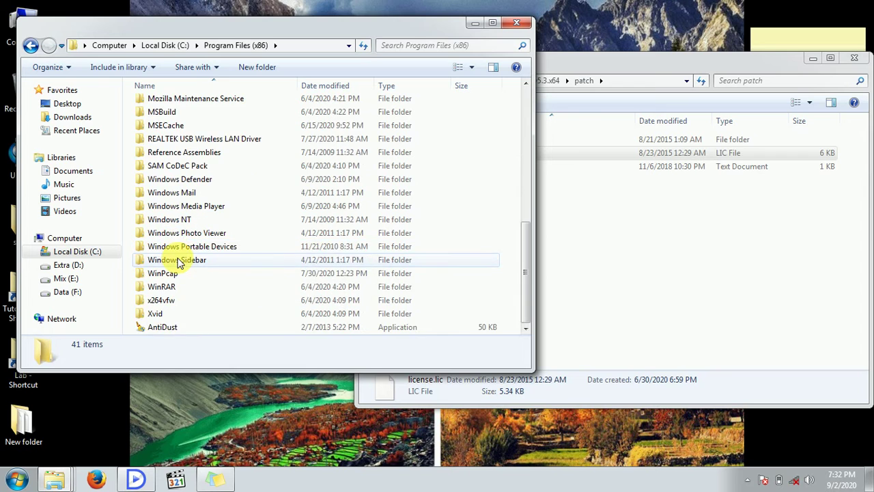
scroll(176, 258, up, 5)
key(BackSpace)
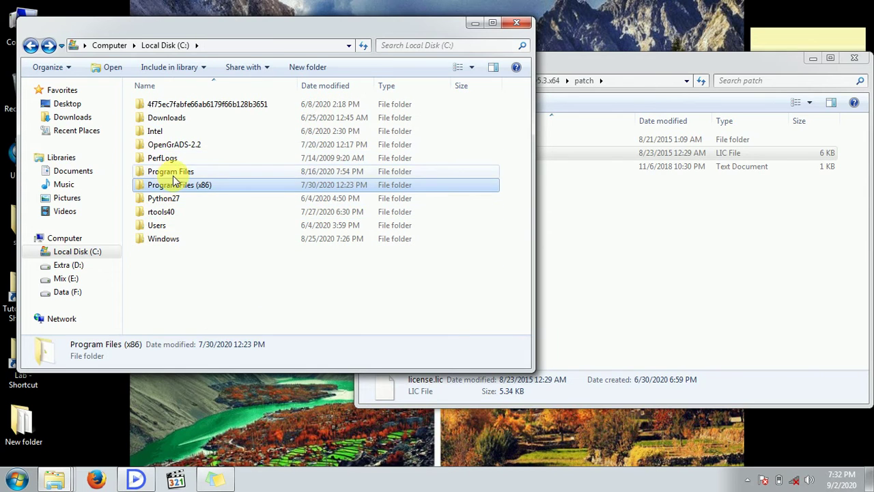
double_click(171, 171)
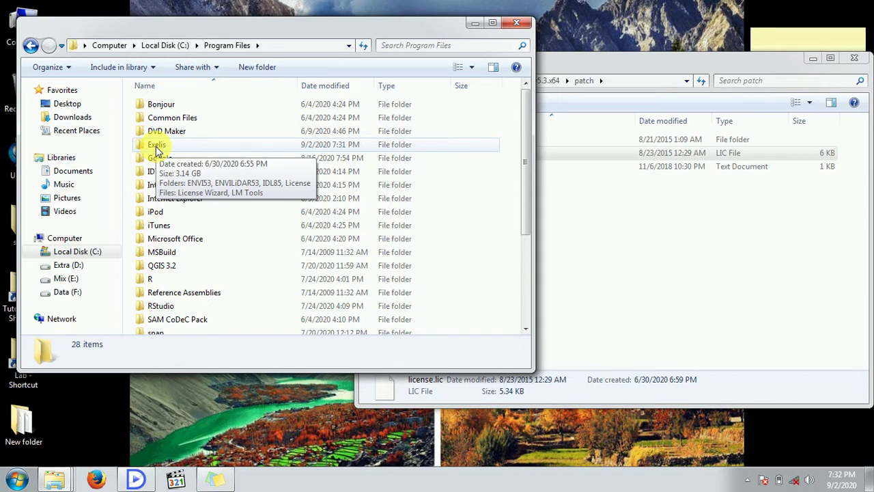
double_click(156, 145)
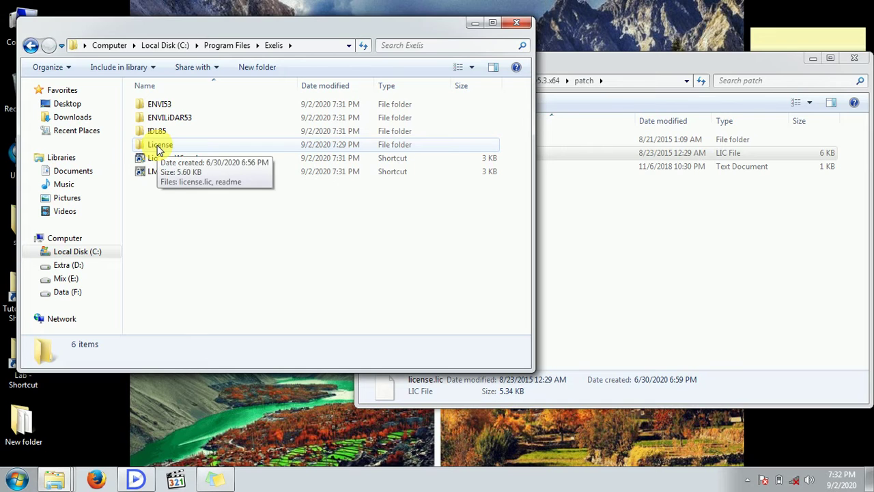
double_click(159, 148)
- Paste the patched license.lic there, replacing the existing file with administrator permission
right_click(175, 157)
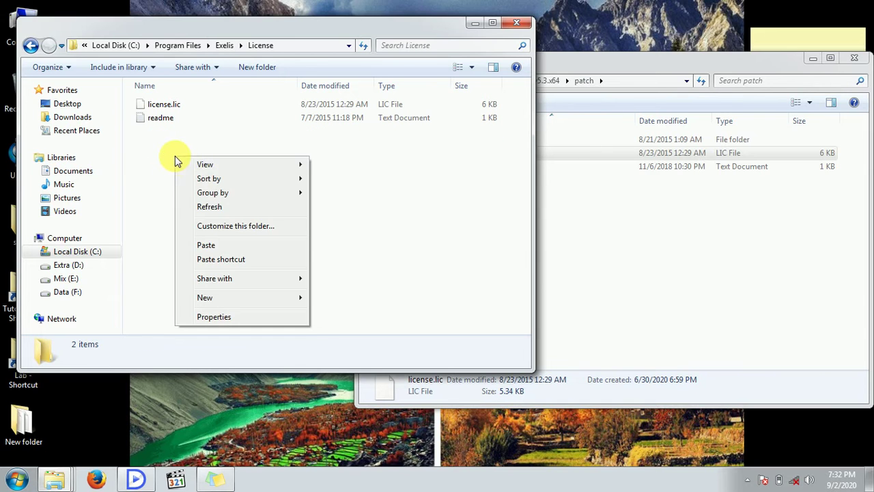
click(206, 245)
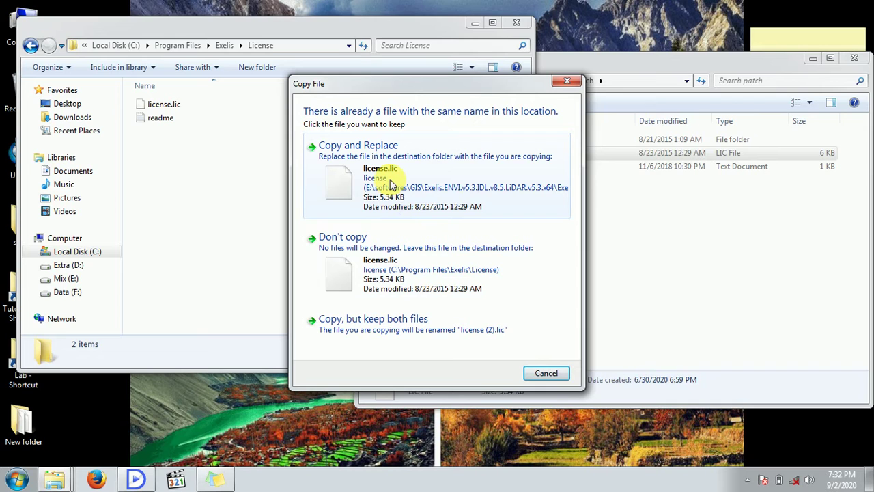
click(391, 184)
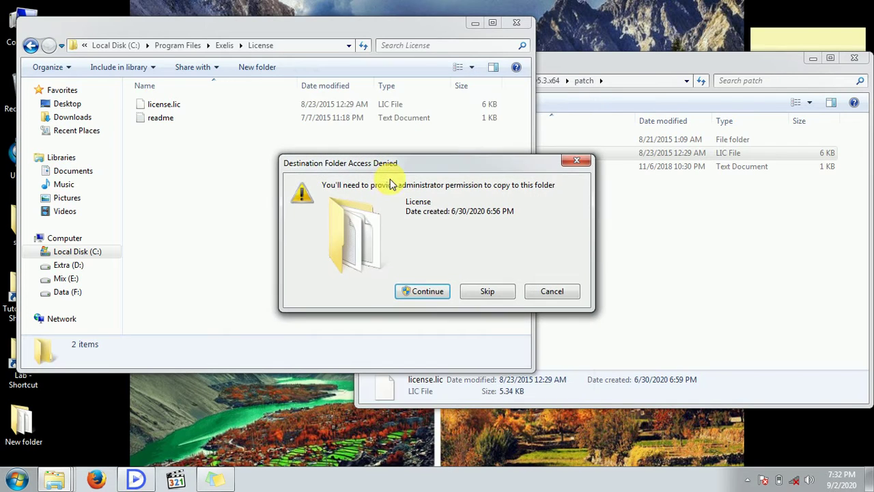
click(424, 293)
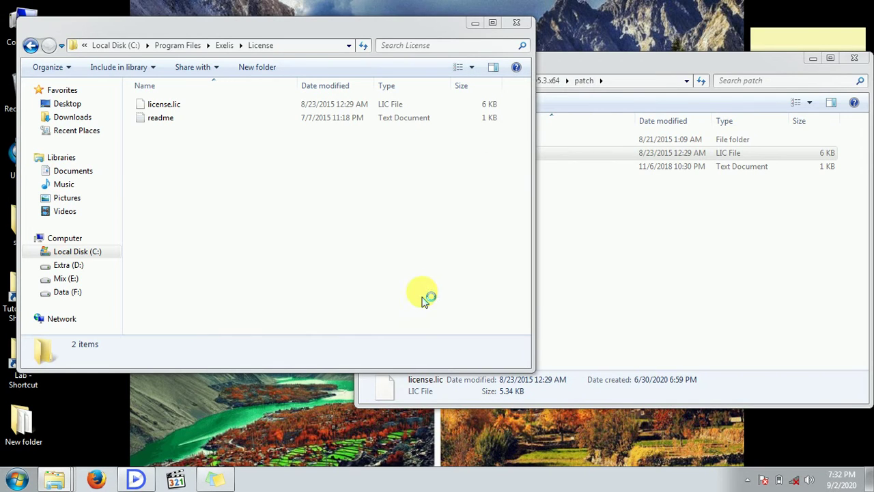
- Return the installed-files window to C:\Program Files\Exelis
click(31, 47)
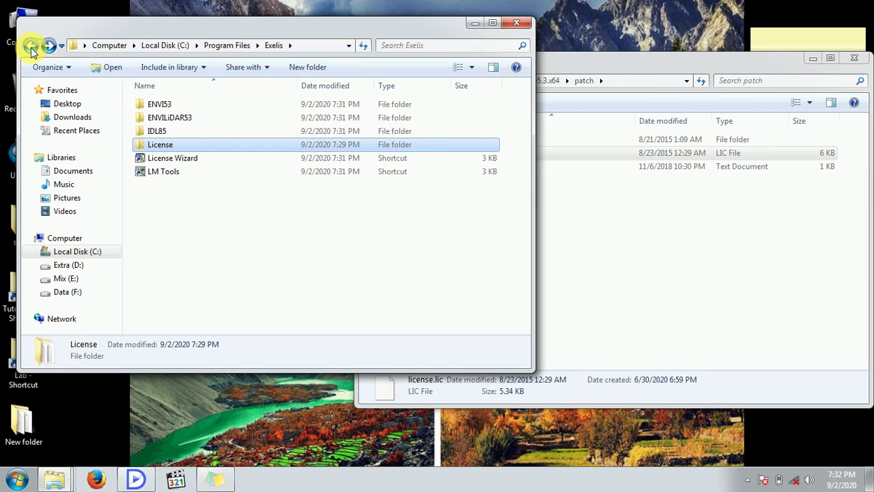
click(31, 47)
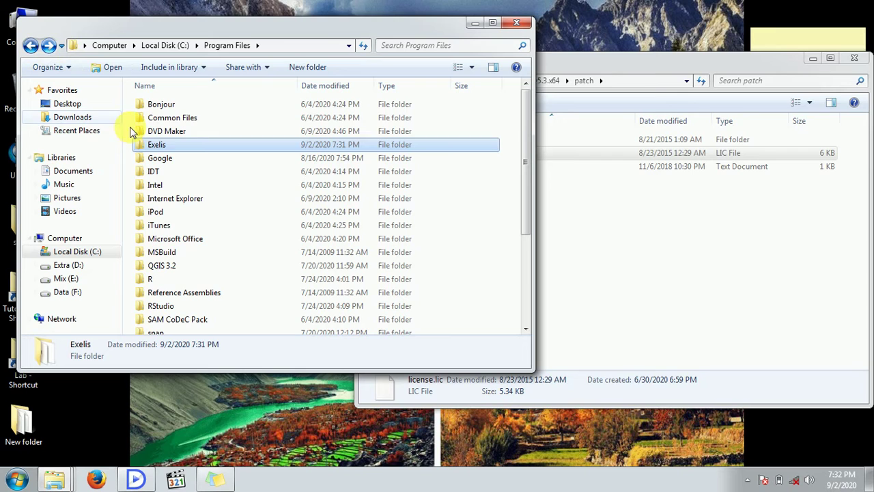
double_click(157, 145)
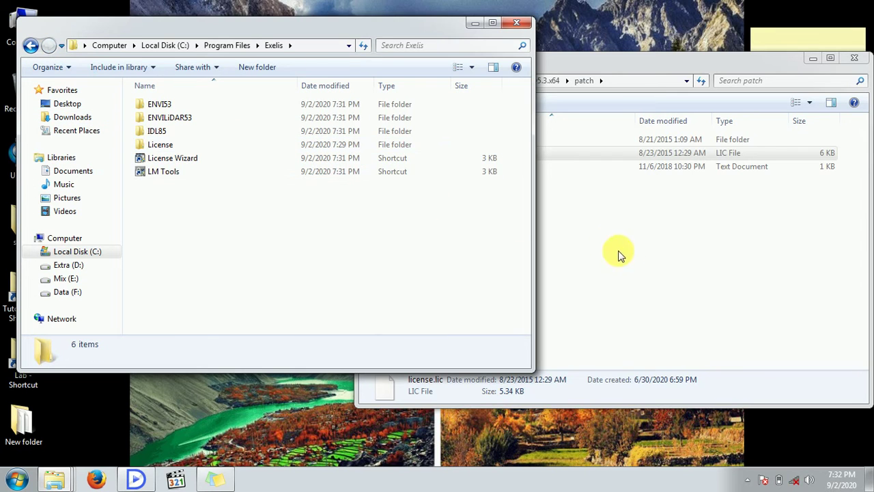
- In the patch folder, open IDL85\bin\bin.x86 and select idl.dll and read me
click(664, 254)
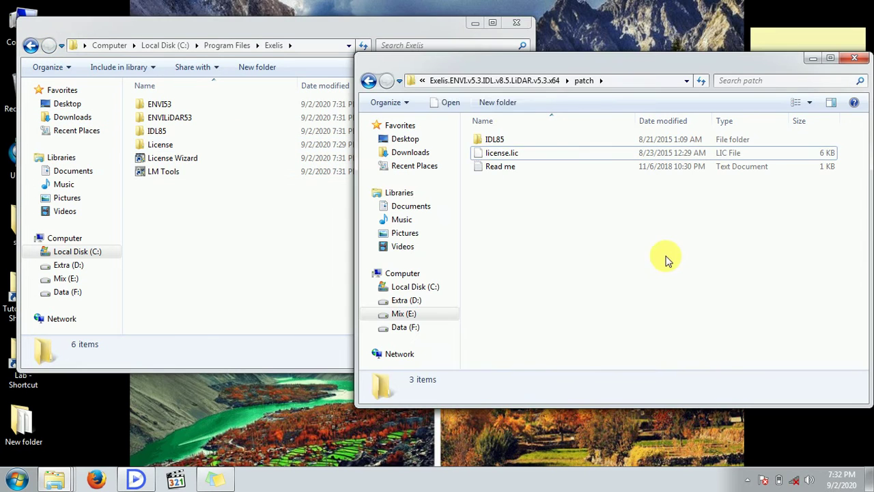
double_click(494, 141)
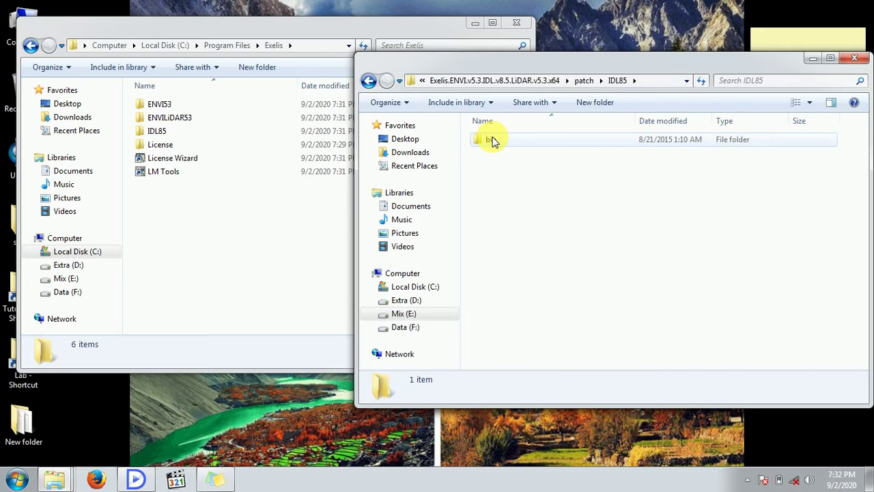
double_click(491, 142)
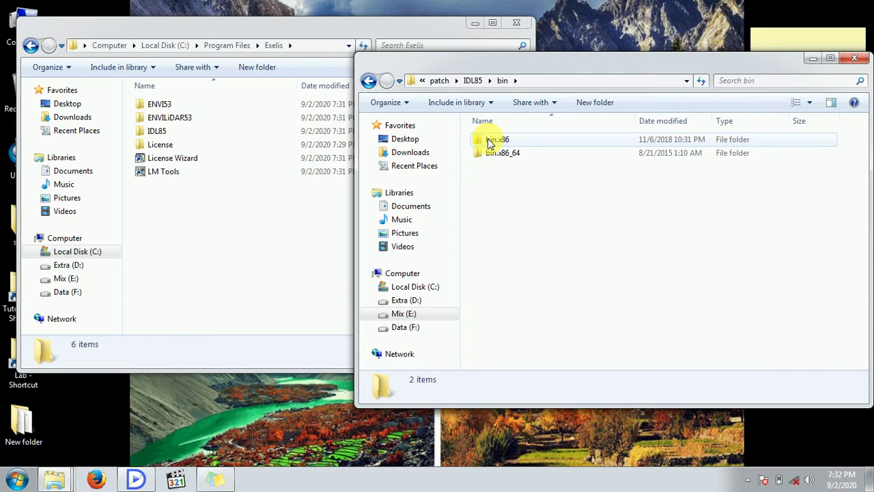
double_click(488, 142)
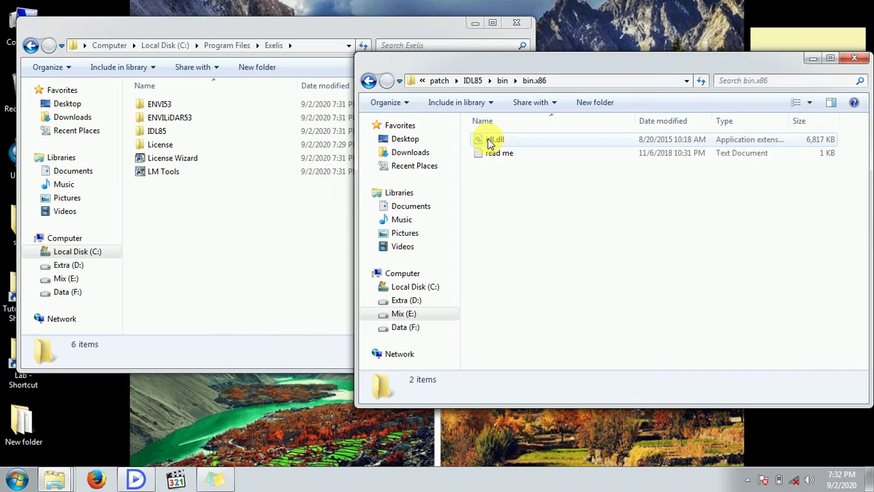
drag(518, 202, 489, 122)
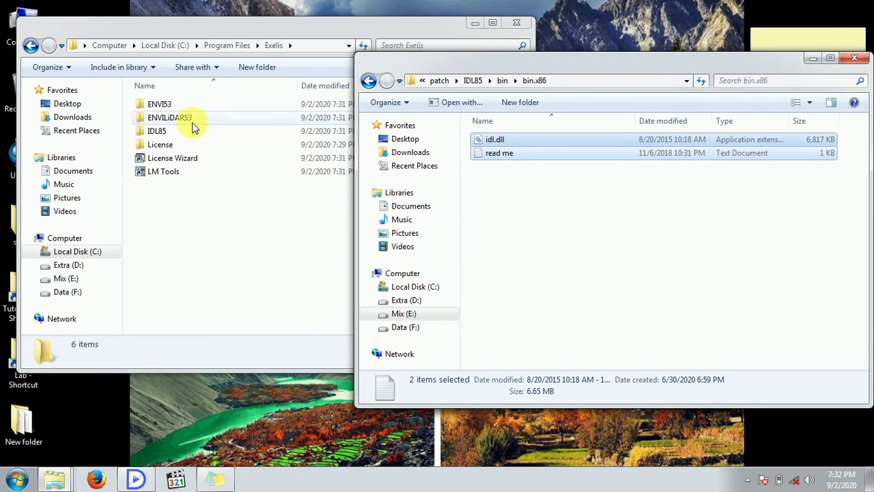
- Open the installed Exelis\IDL85\bin\bin.x86 folder
double_click(157, 132)
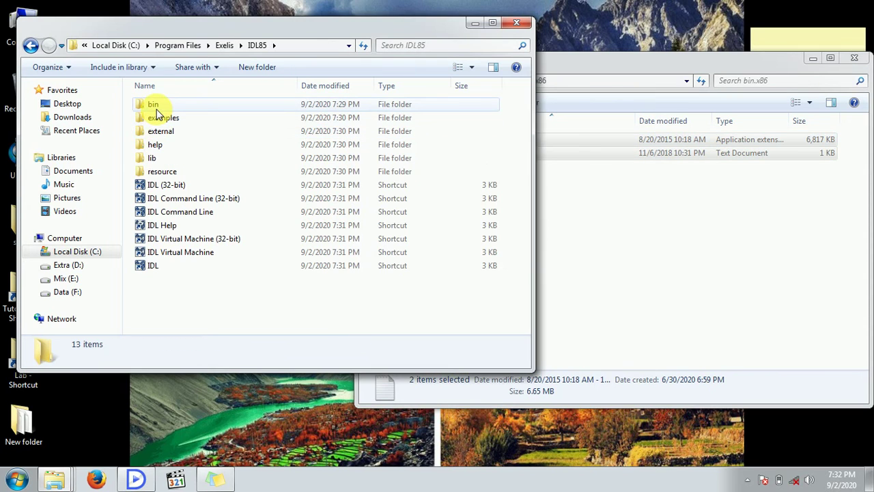
double_click(156, 106)
double_click(164, 106)
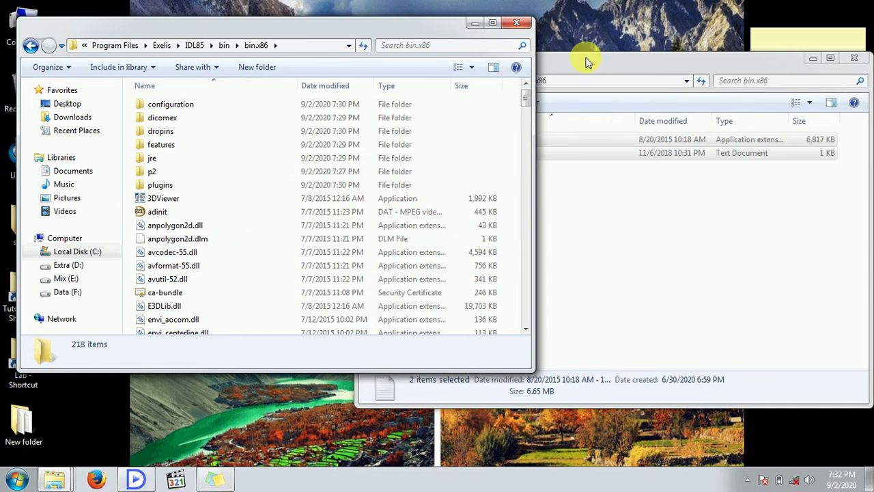
- Paste idl.dll and read me into installed bin.x86, replacing existing files as administrator
drag(587, 60, 642, 63)
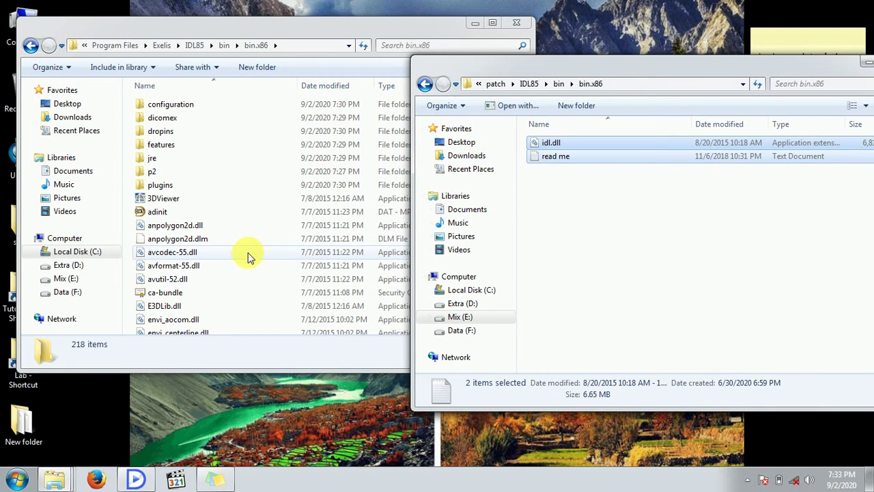
right_click(245, 259)
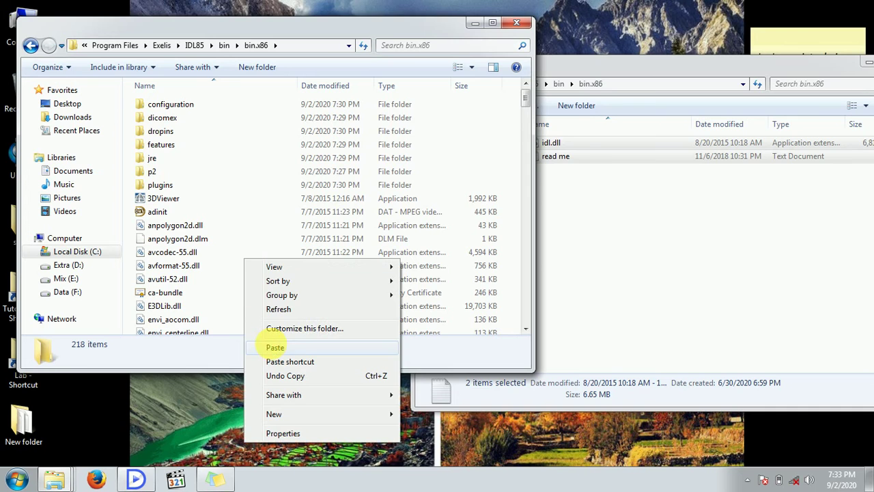
click(275, 347)
click(362, 117)
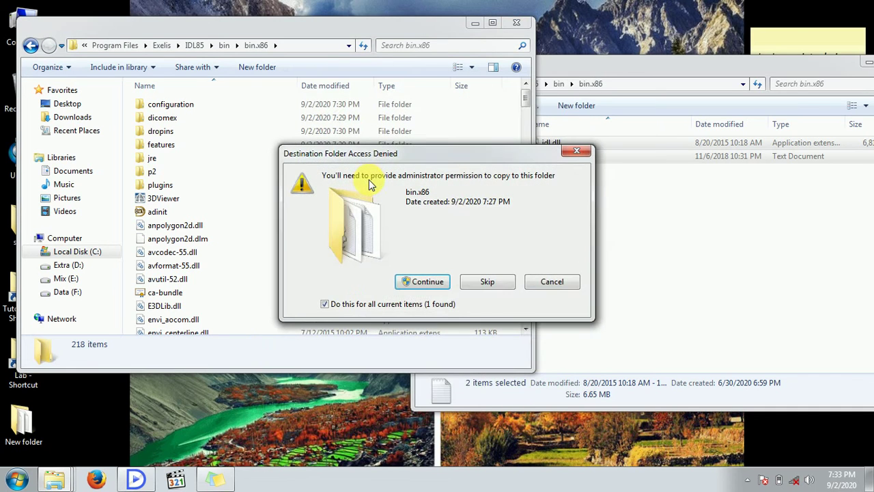
click(410, 283)
- Bring the patch window forward and go back up to its IDL85\bin folder
click(595, 304)
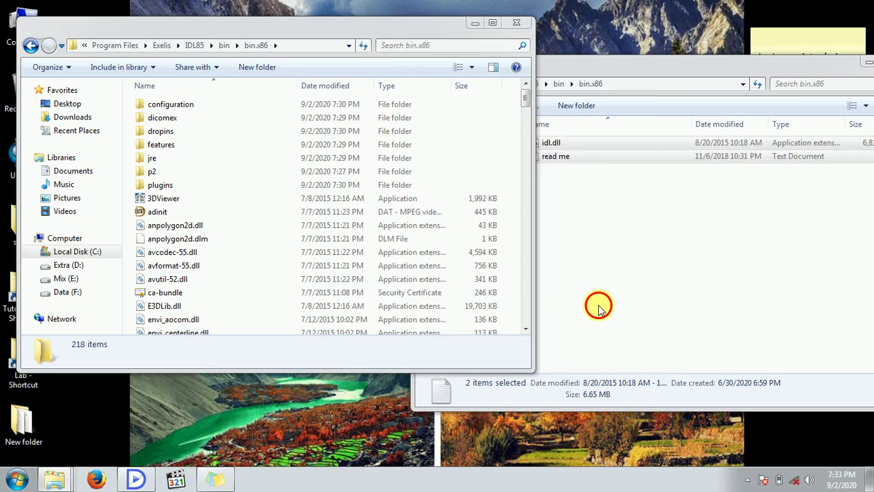
click(632, 195)
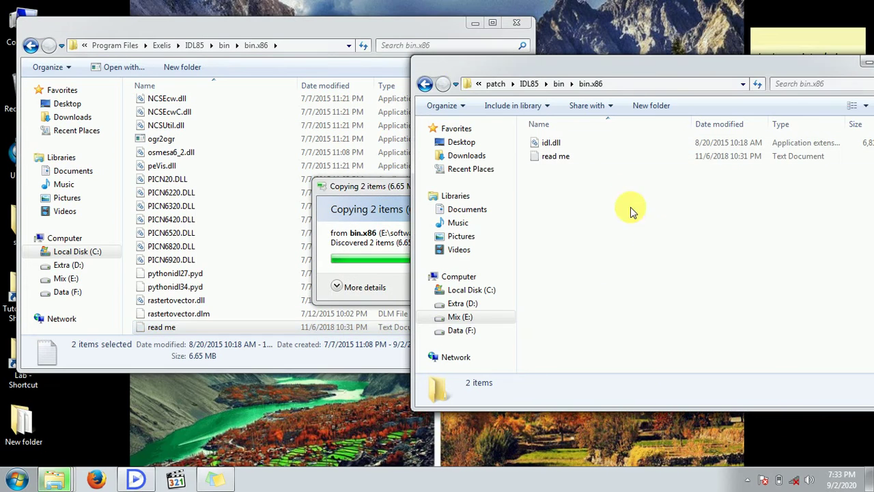
click(424, 85)
- Copy the patched 64-bit idl.dll over the one in Exelis\IDL85\bin\bin.x86_64, approving the admin prompt
double_click(556, 156)
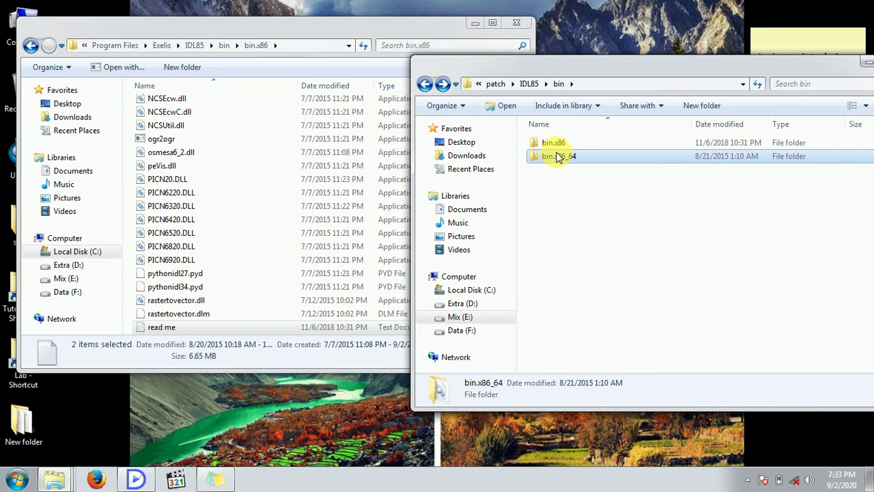
click(550, 142)
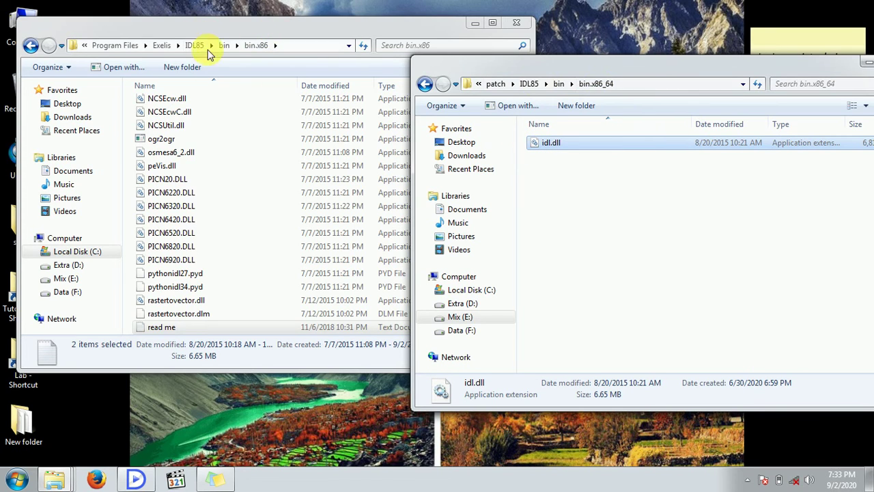
click(240, 31)
click(30, 47)
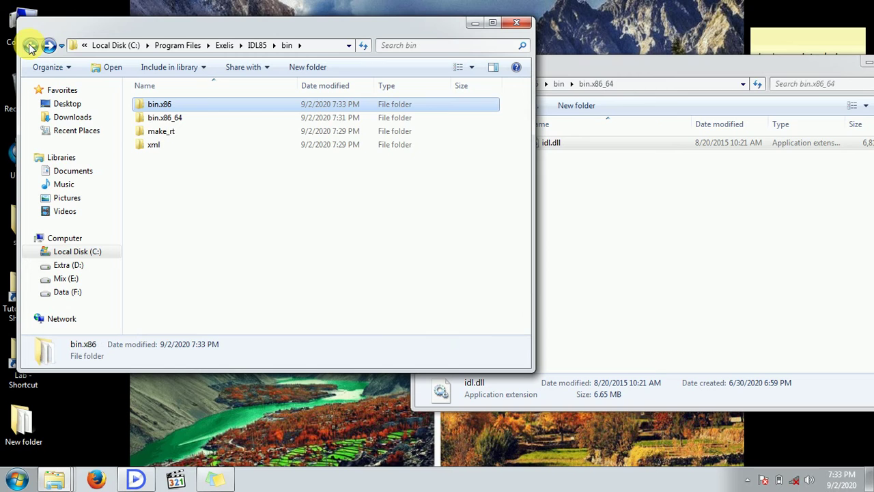
double_click(170, 118)
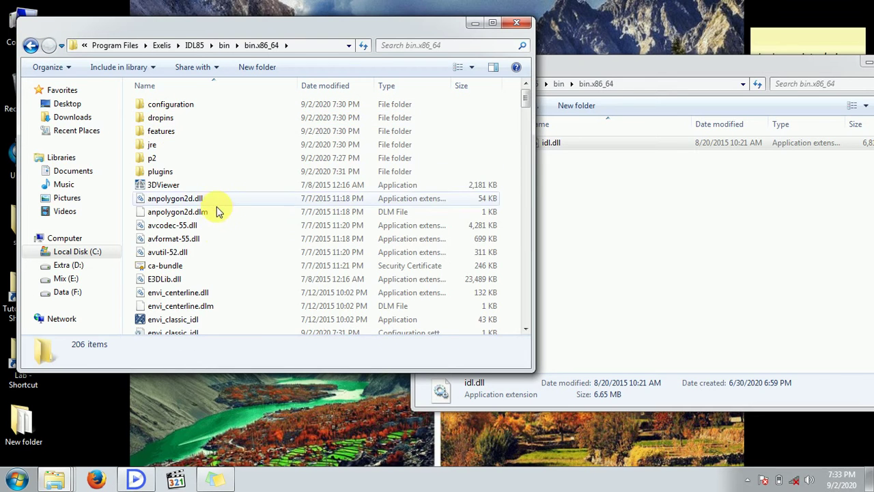
right_click(225, 250)
click(254, 336)
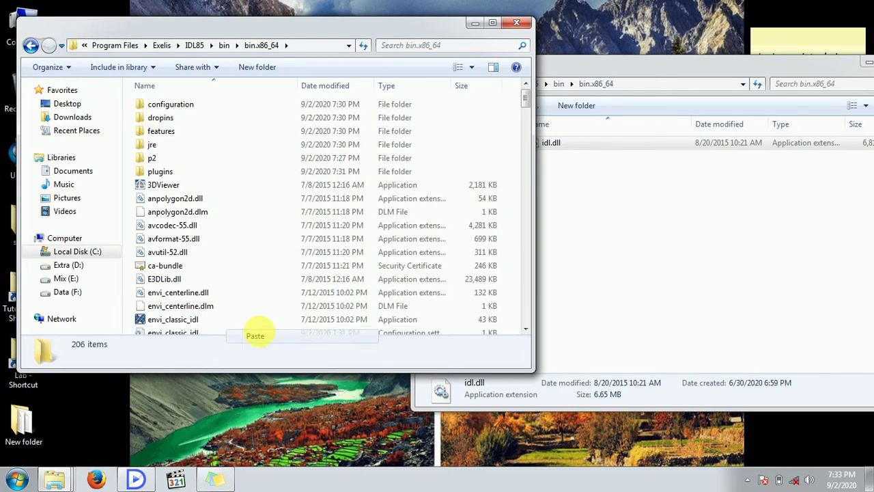
click(362, 190)
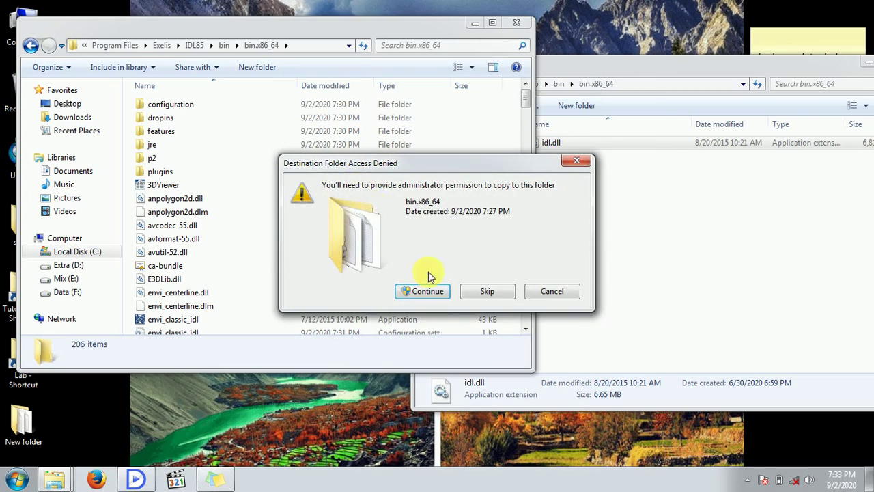
click(414, 293)
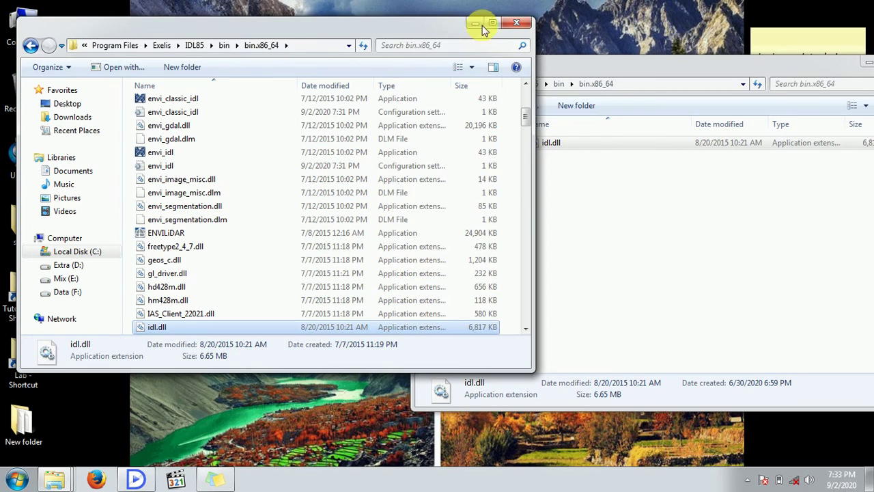
click(470, 24)
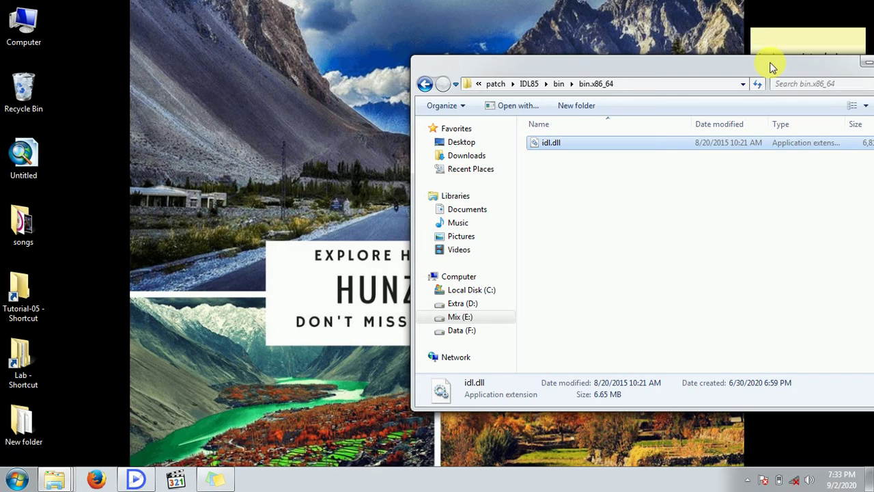
drag(770, 68, 620, 6)
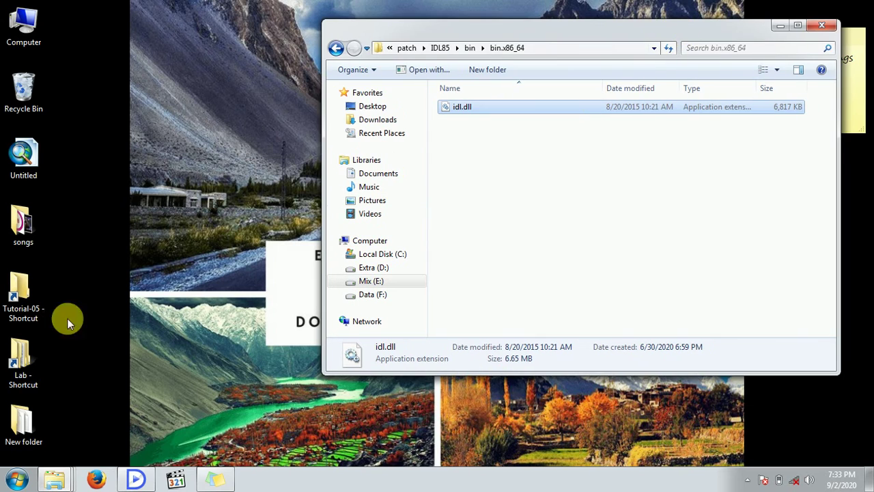
- Browse the ENVI 5.3 Start Menu group, then search 'envi' and launch ENVI Classic 5.3 (64-bit)
click(23, 482)
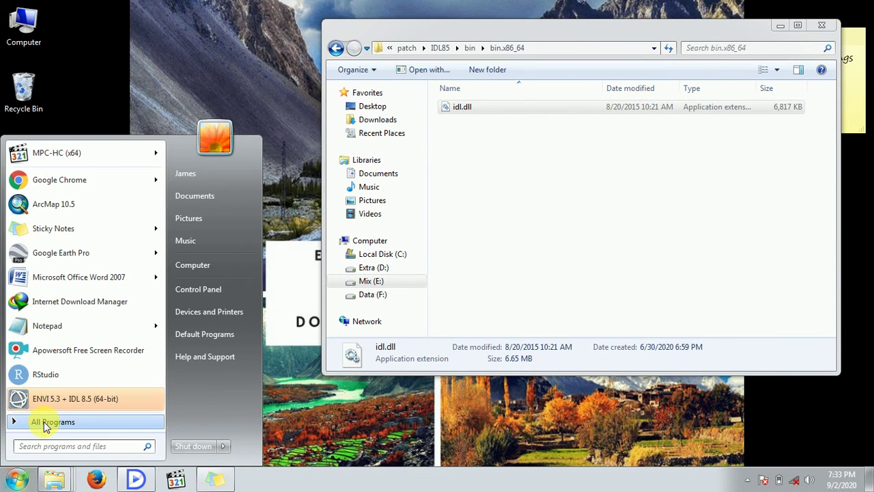
click(45, 422)
scroll(127, 287, down, 3)
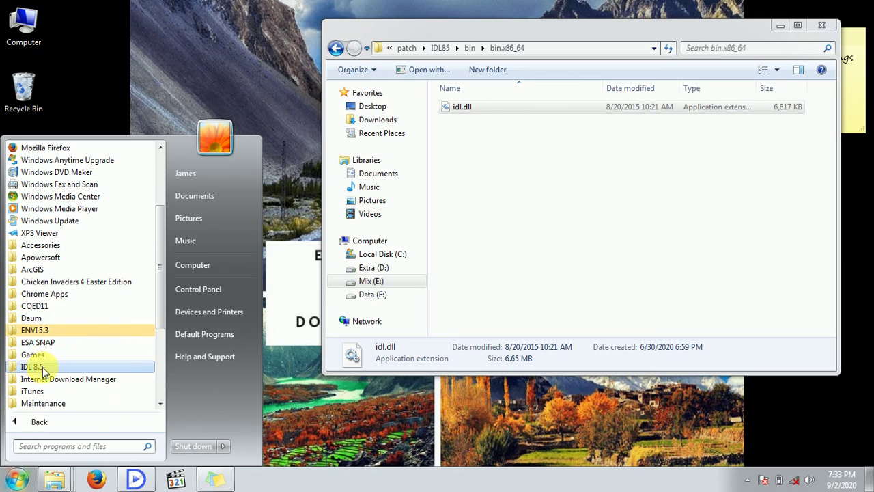
click(34, 329)
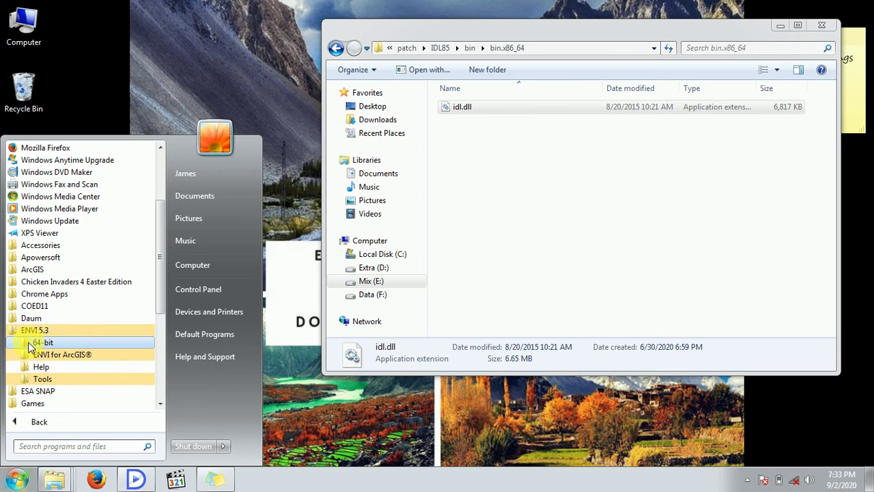
click(38, 343)
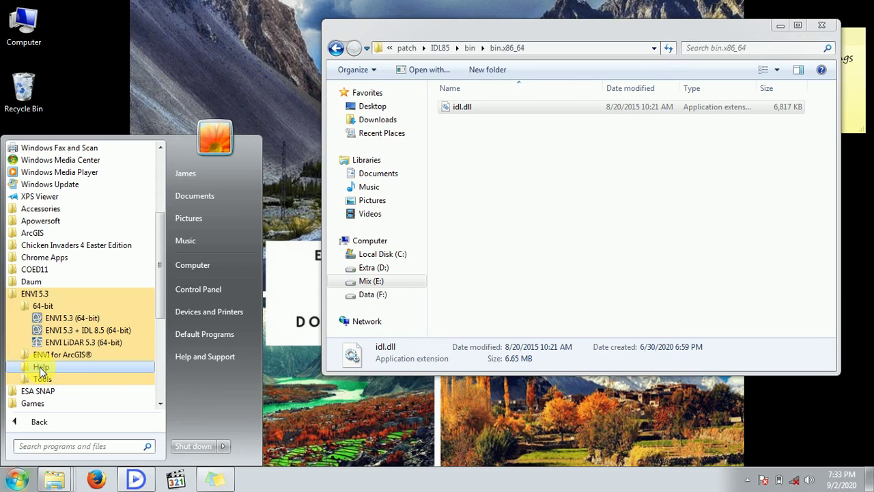
click(44, 357)
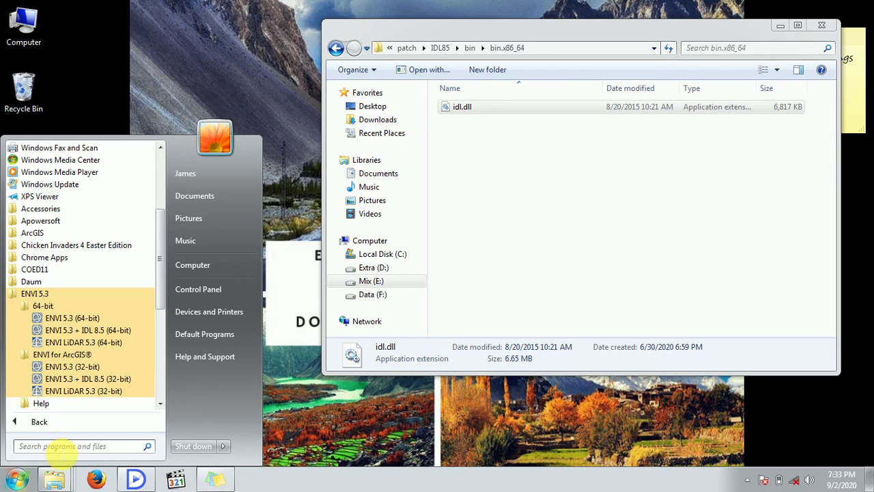
text(en)
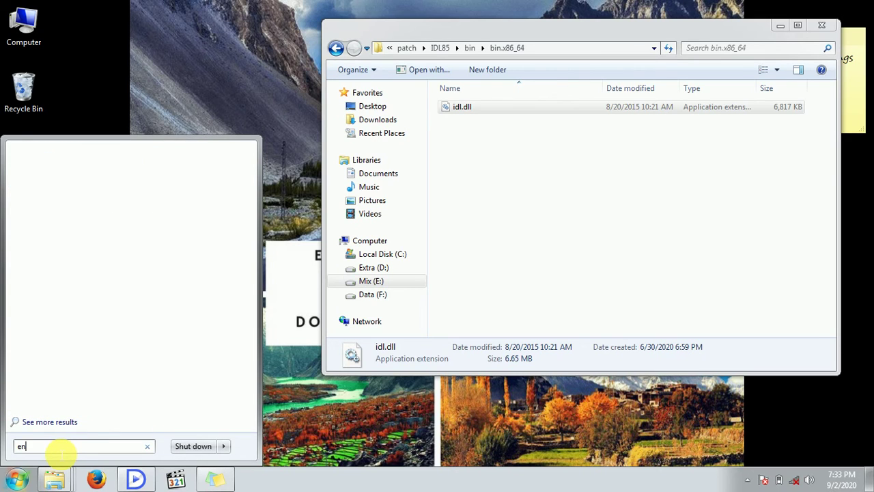
text(vi)
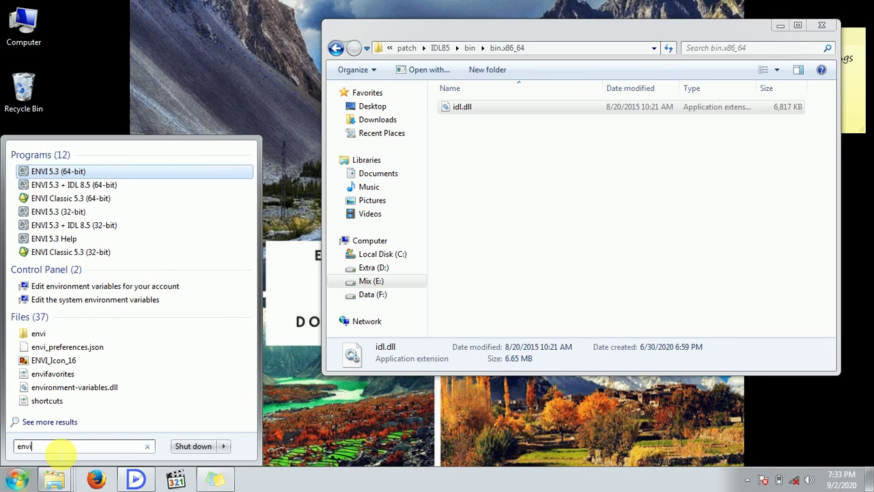
click(77, 204)
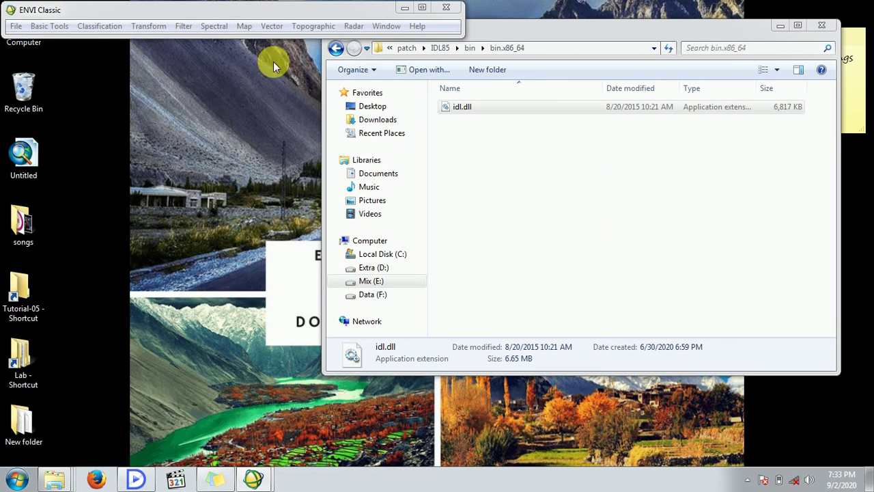
- Glance through the ENVI Classic menus, then close it and confirm terminating the session
click(780, 26)
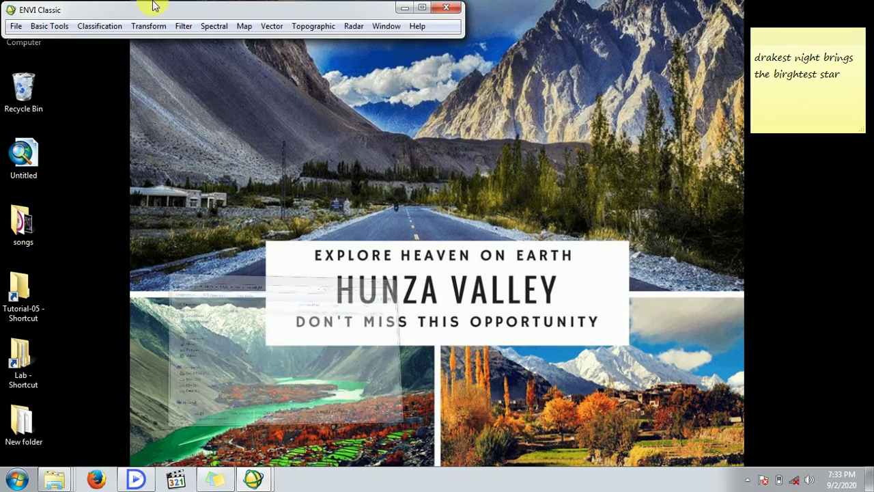
click(16, 26)
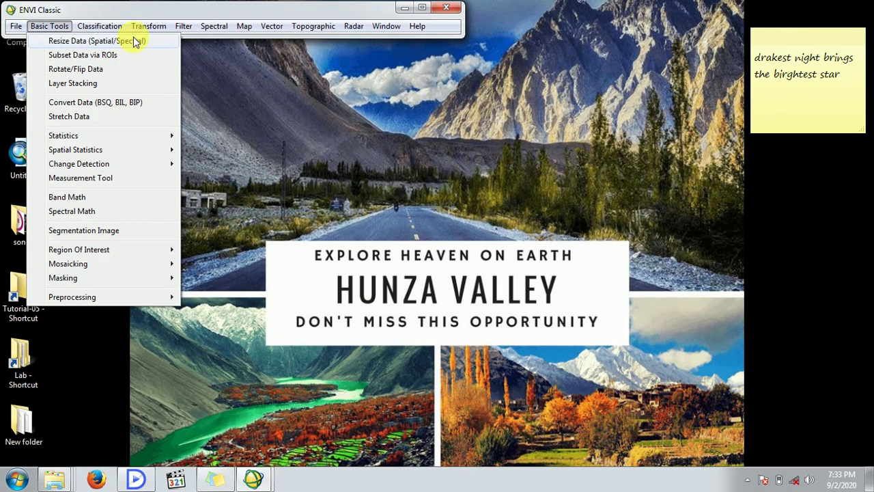
click(450, 6)
click(450, 7)
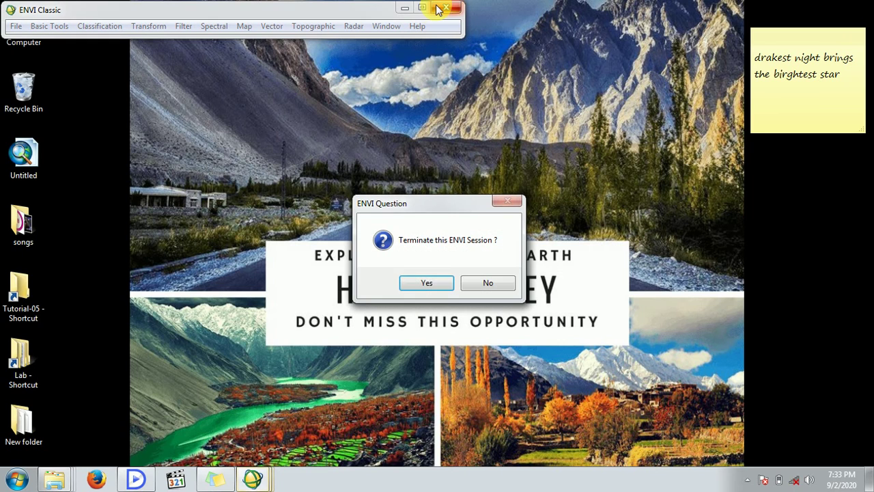
click(423, 284)
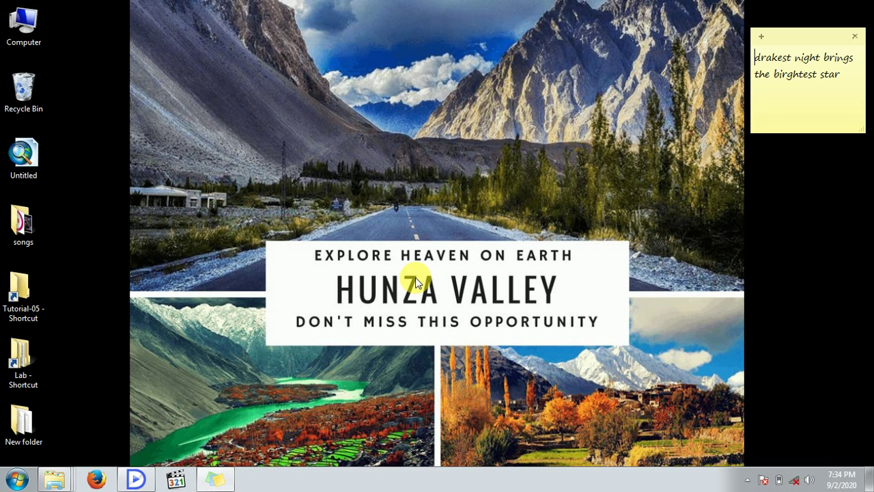
click(131, 480)
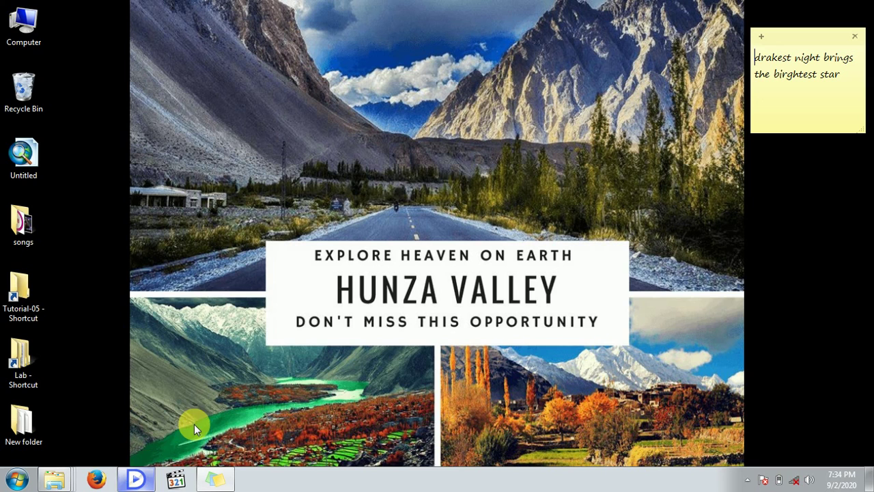